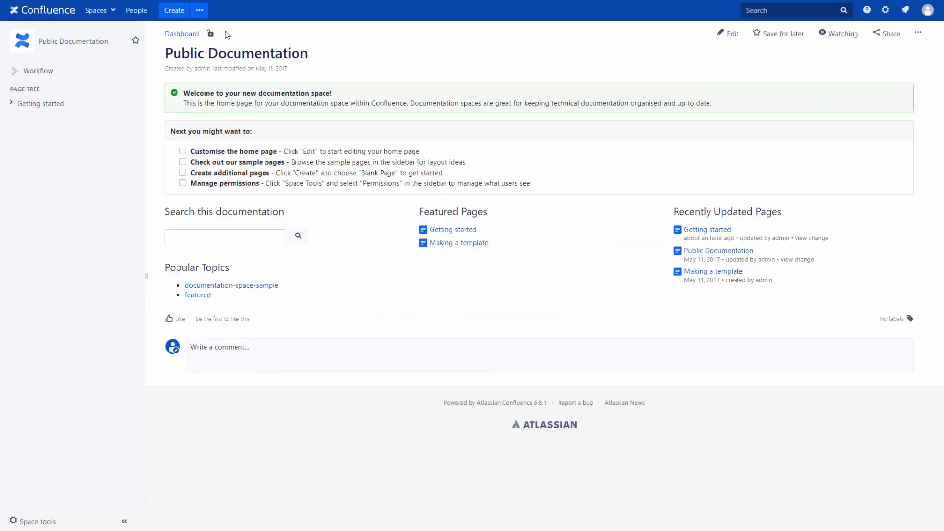
Step: Create a blank page titled 'Contact info', enter a telephone number line in the body, and publish it
click(175, 11)
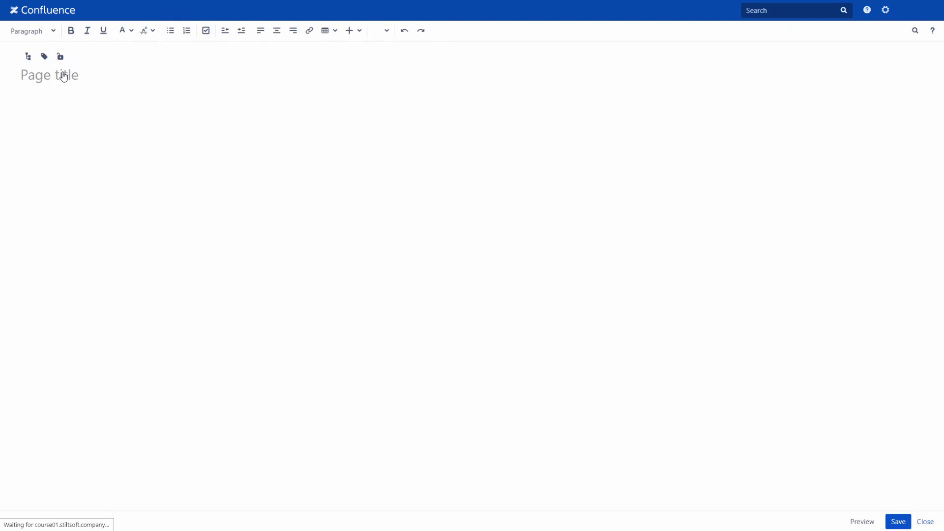
click(59, 78)
text(C)
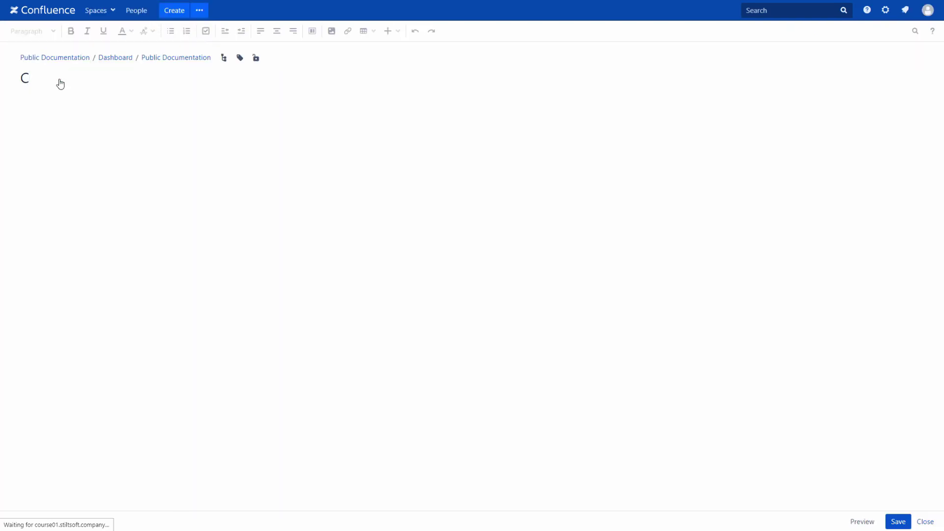
text(ontact info)
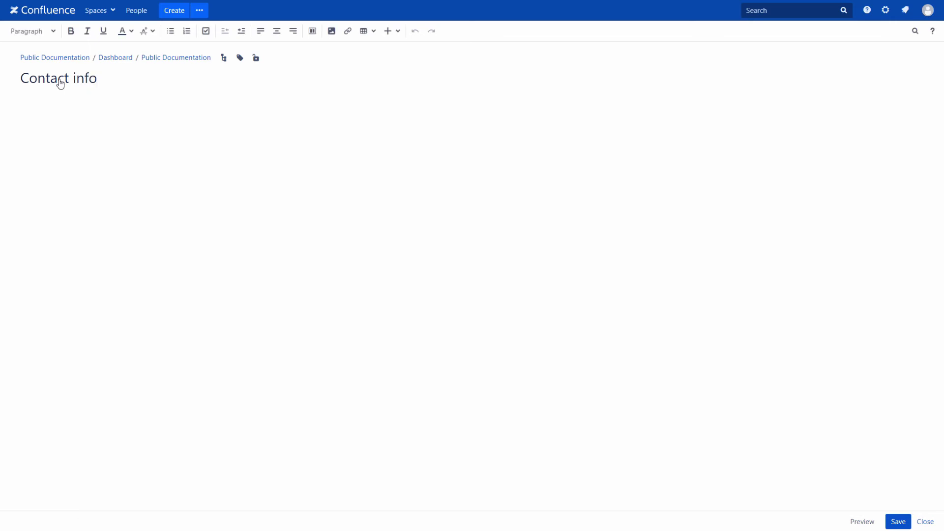
key(Return)
text(Tel. 222-22-22)
click(899, 522)
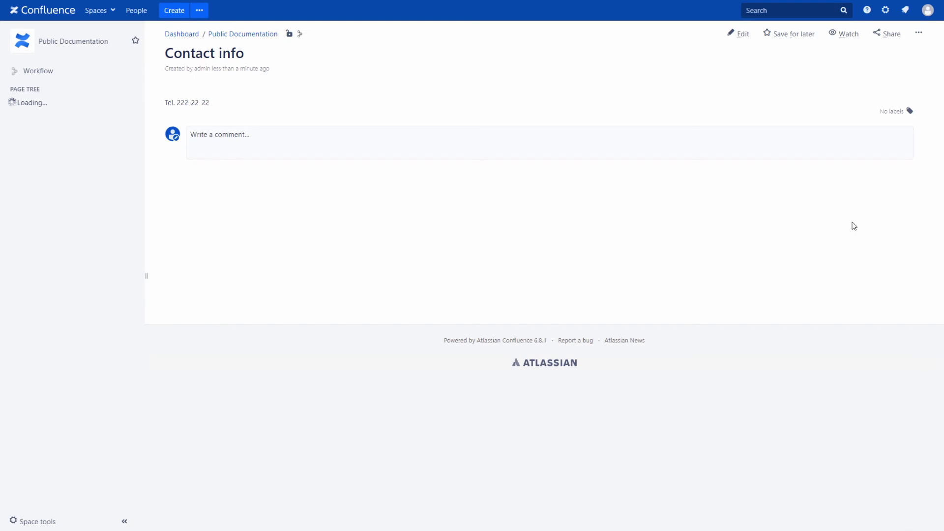
Step: Add the Simple approval workflow to the Contact info page only, not the whole space
click(918, 35)
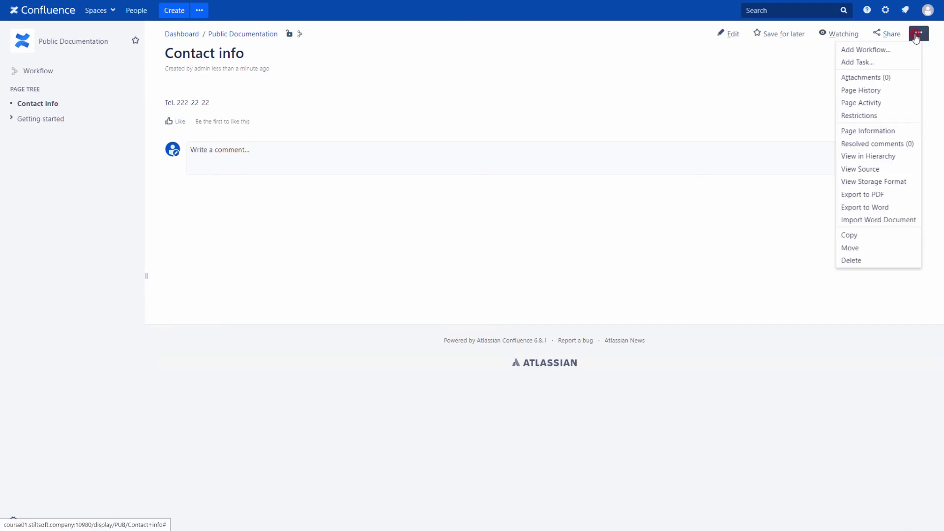
click(895, 50)
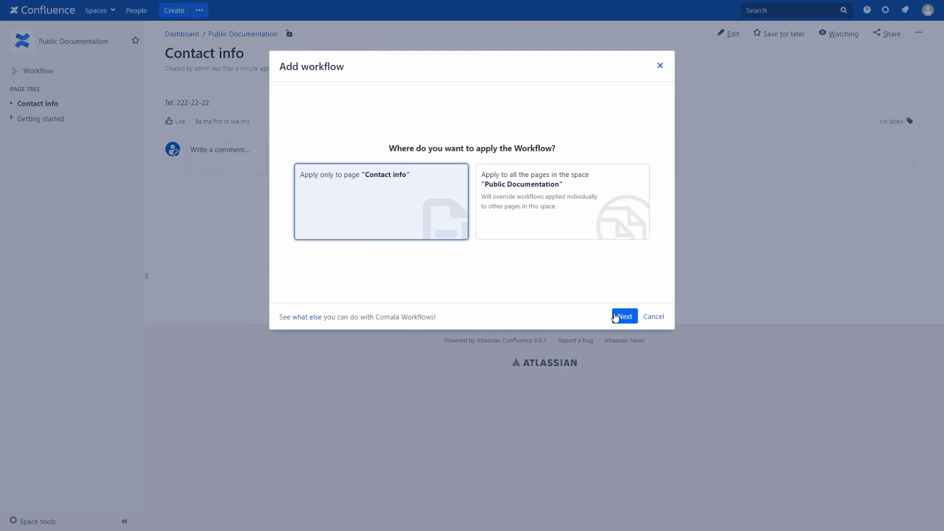
click(615, 317)
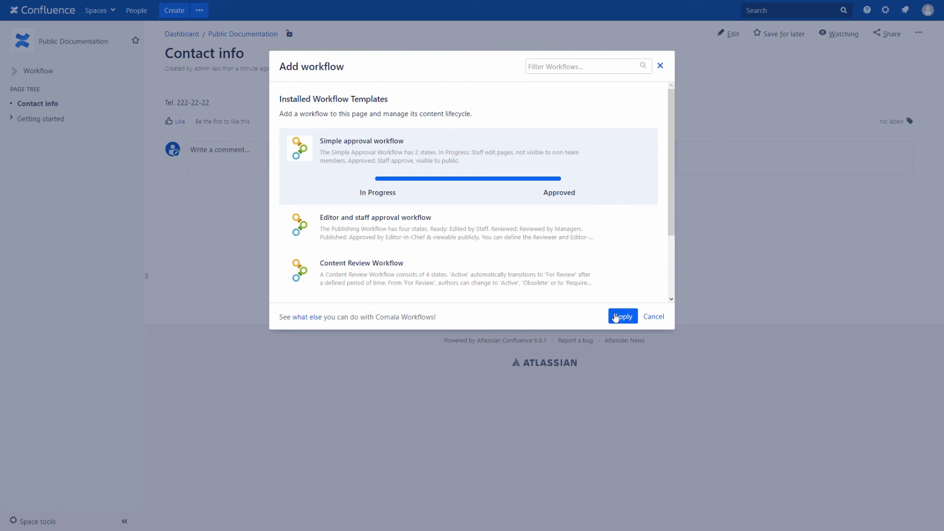
click(616, 317)
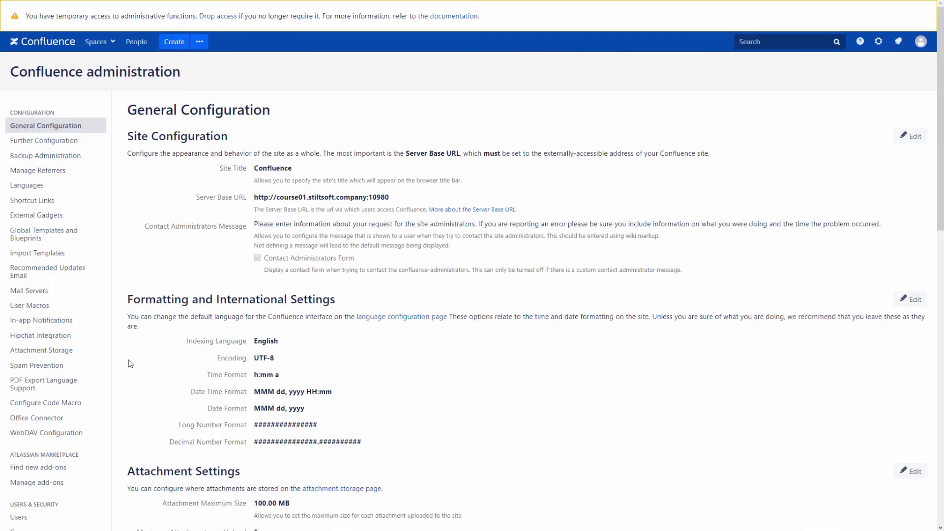
scroll(131, 364, down, 5)
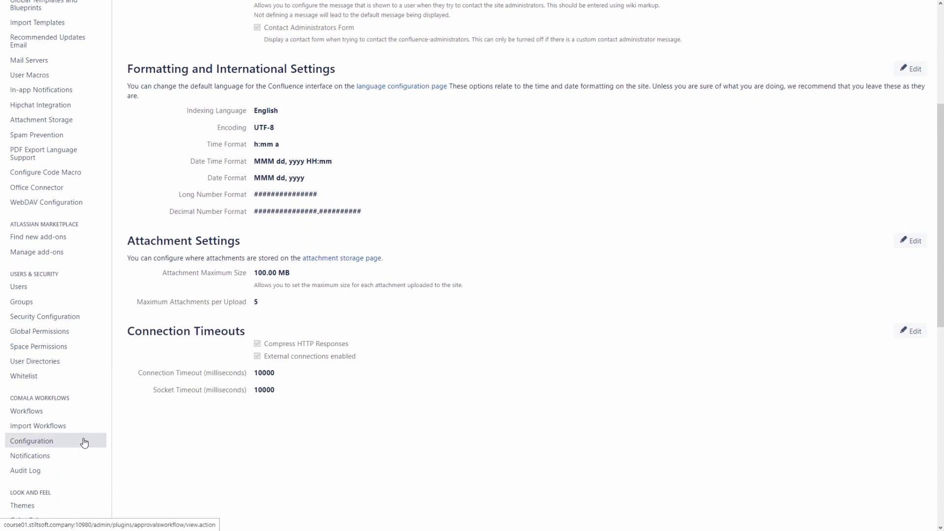
click(81, 441)
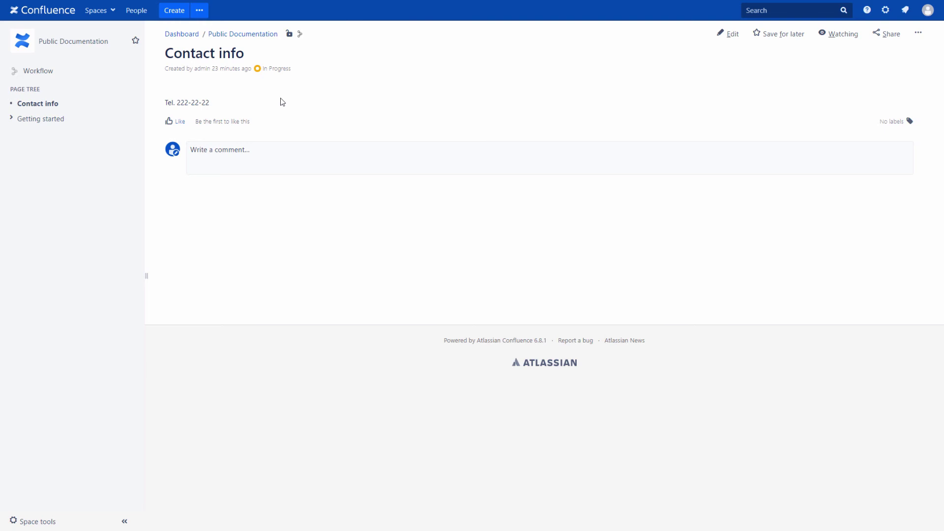
Step: Approve Contact info from its In Progress status popup, then close the popup
click(278, 69)
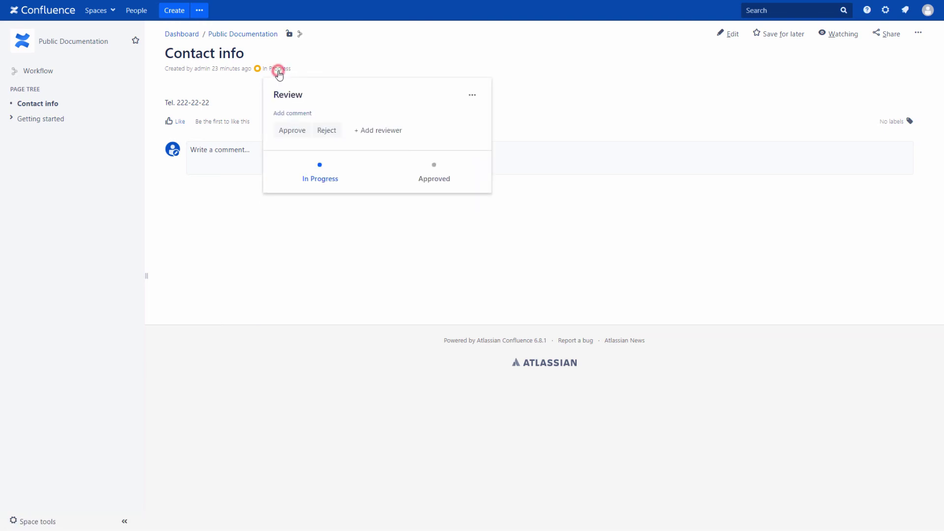
click(289, 130)
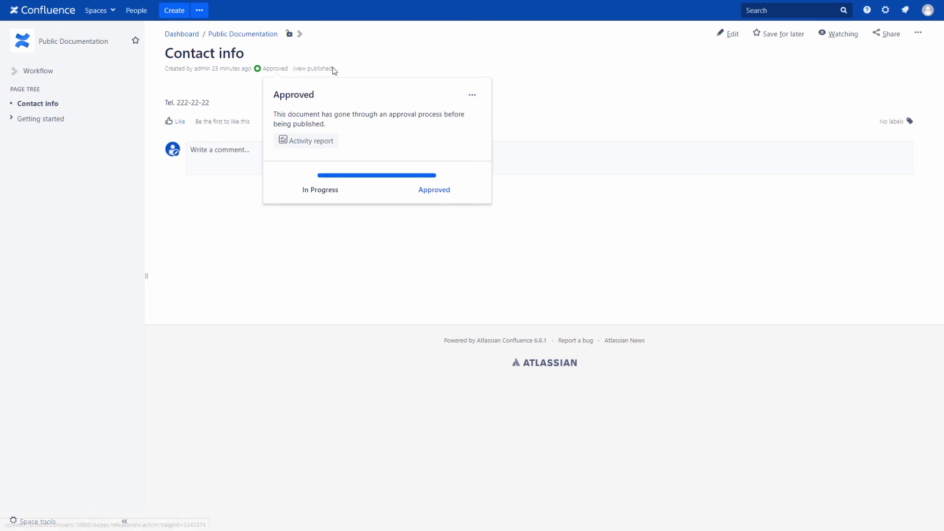
click(338, 70)
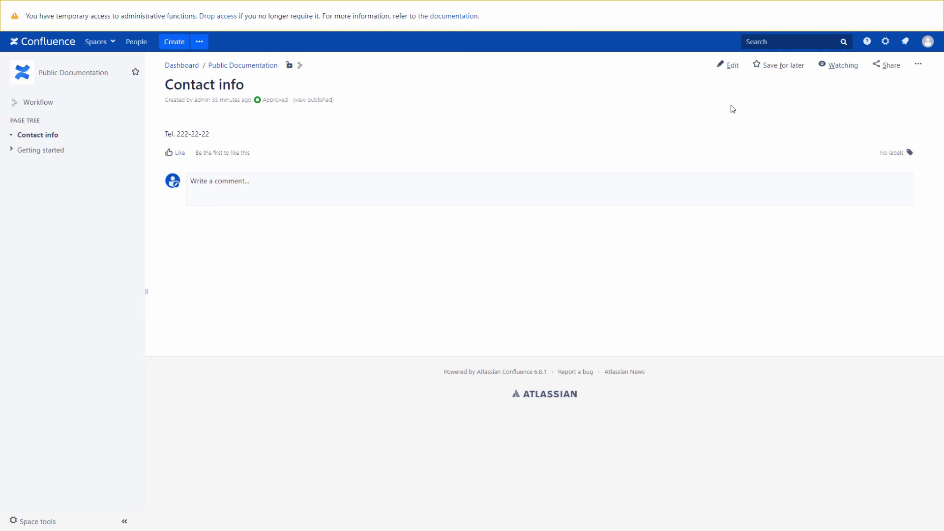
Step: Edit the telephone line so its last two digits become 33, and save the page
click(732, 67)
click(75, 142)
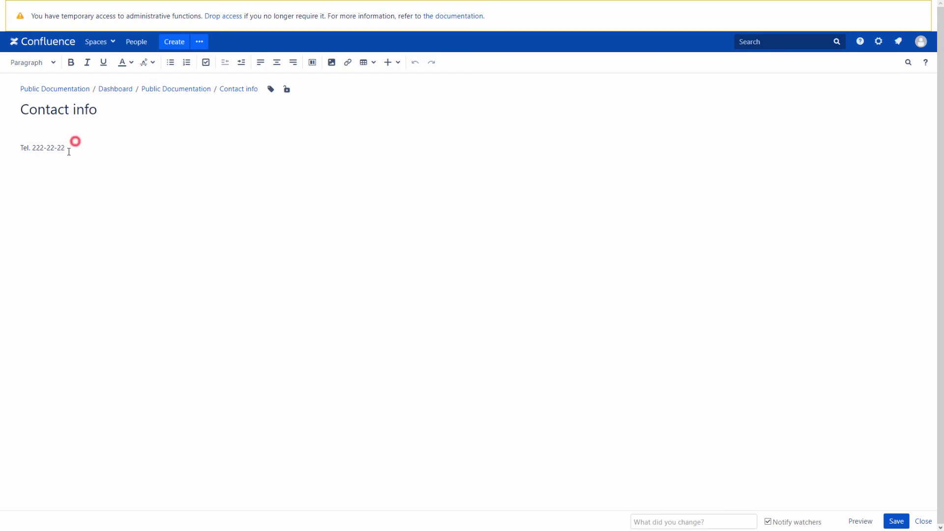
key(BackSpace)
key(BackSpace)
text(33)
click(896, 522)
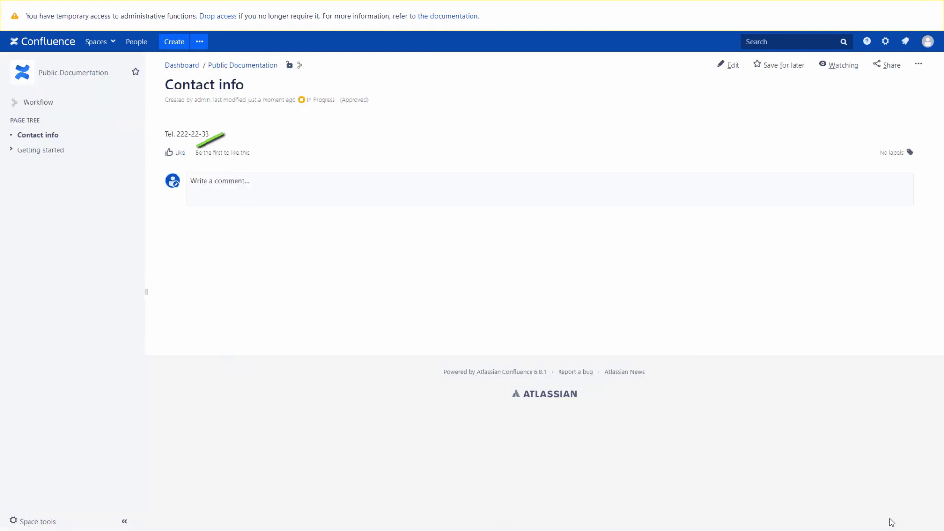
Step: Log out, sign in with the other user's username and password, and open Contact info from All updates
click(929, 41)
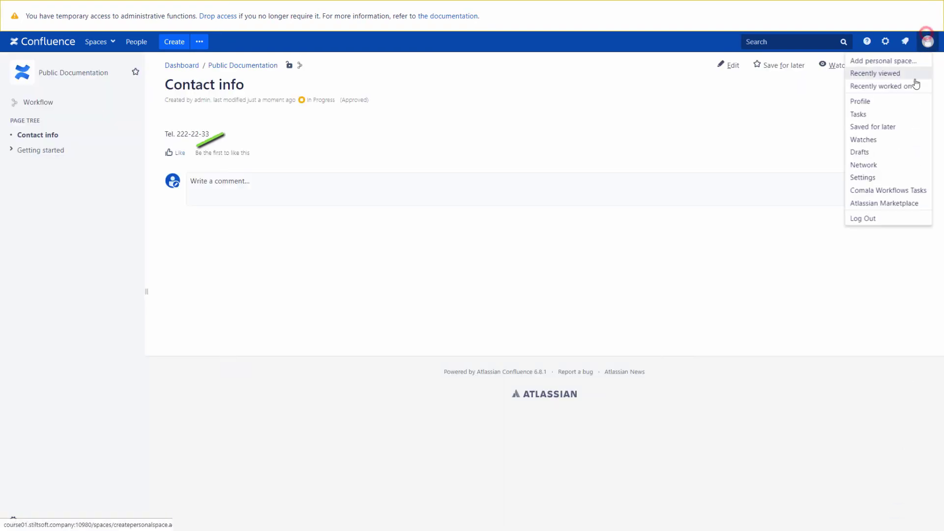
click(885, 221)
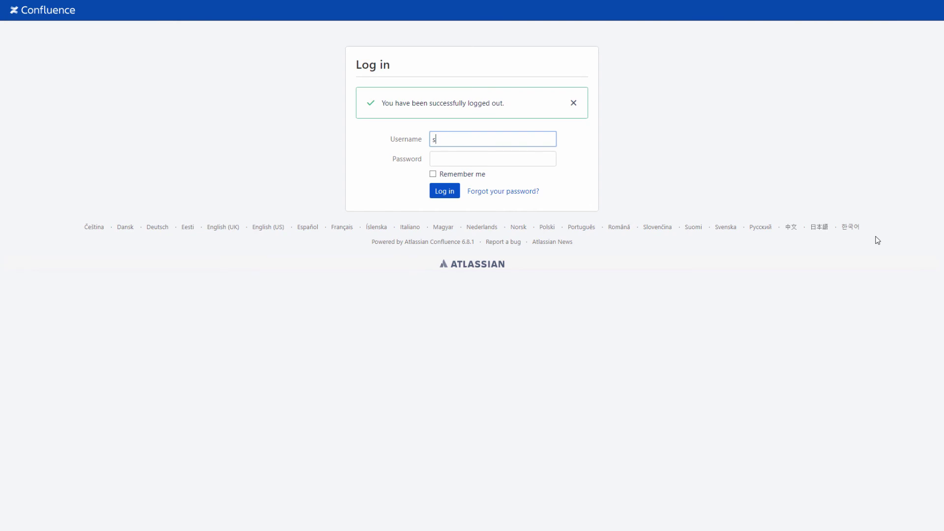
key(Tab)
text(•••••••)
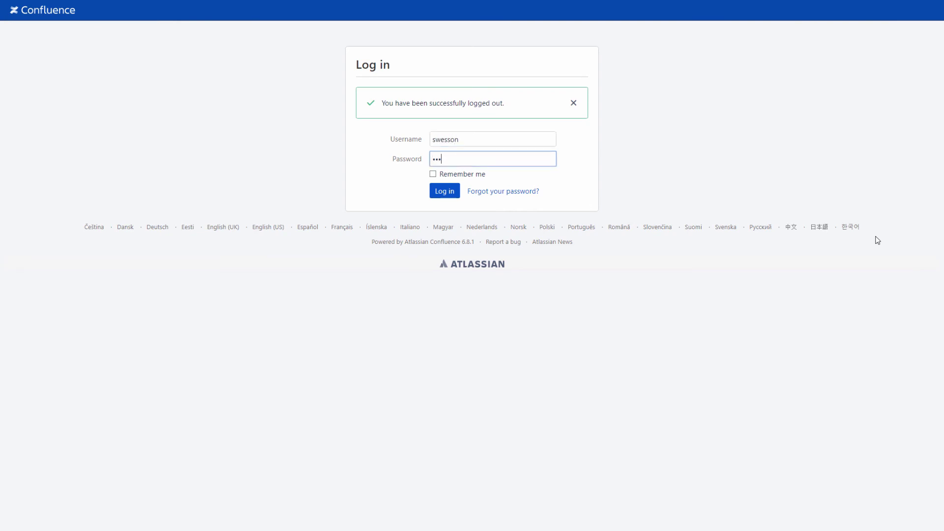
click(448, 192)
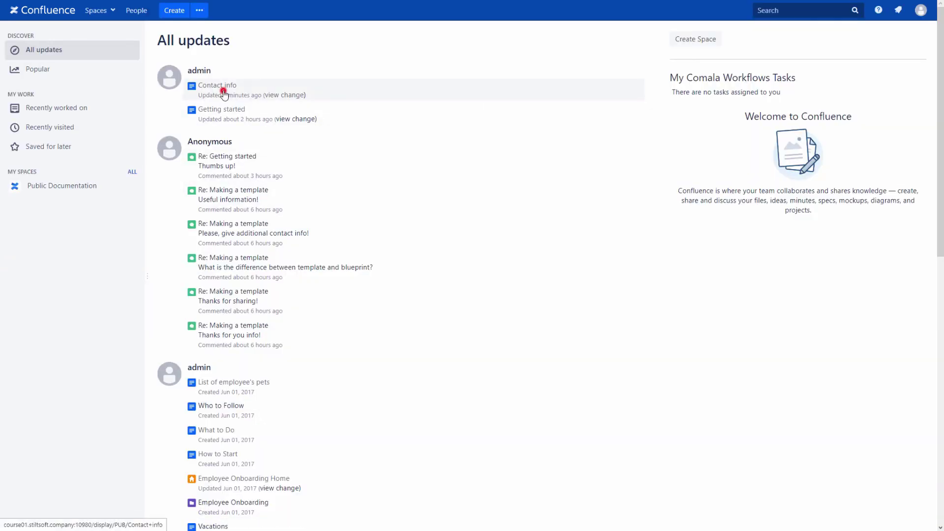
click(220, 87)
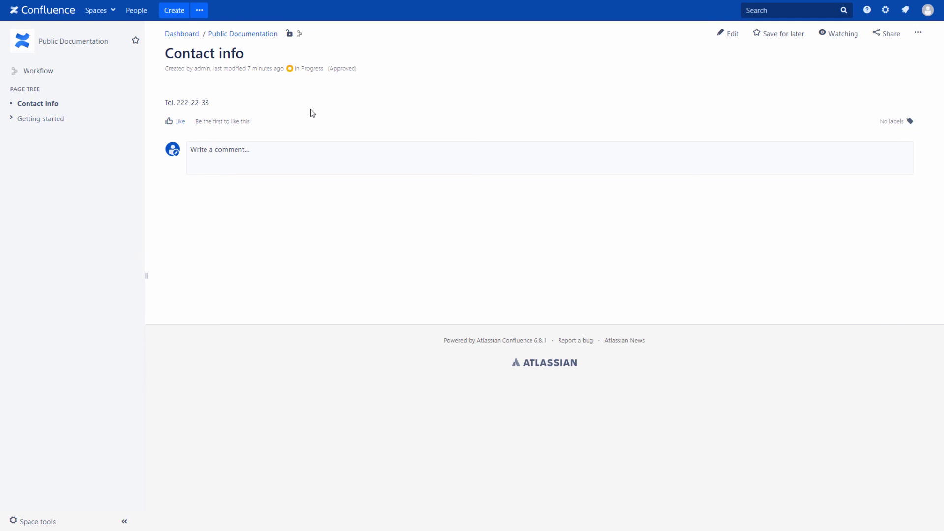
Step: Approve the edited Contact info page, then log out of the account
click(319, 70)
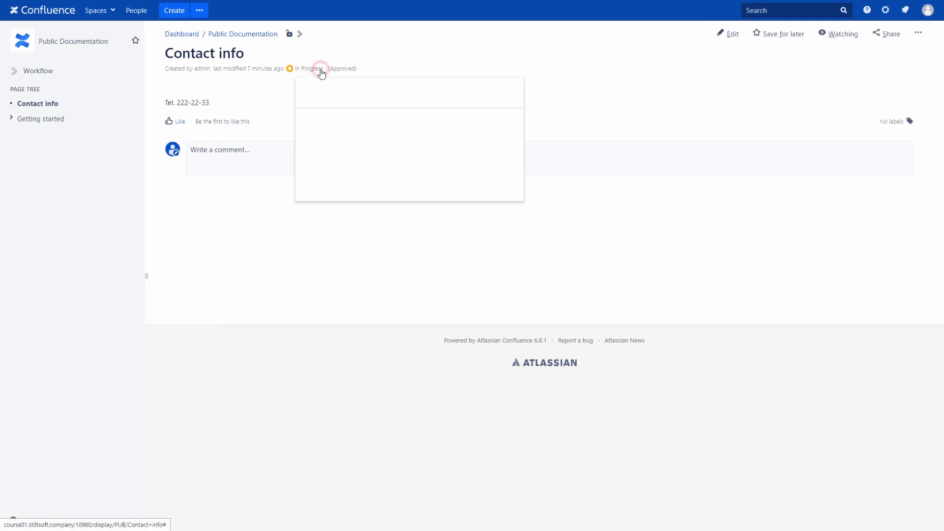
click(315, 132)
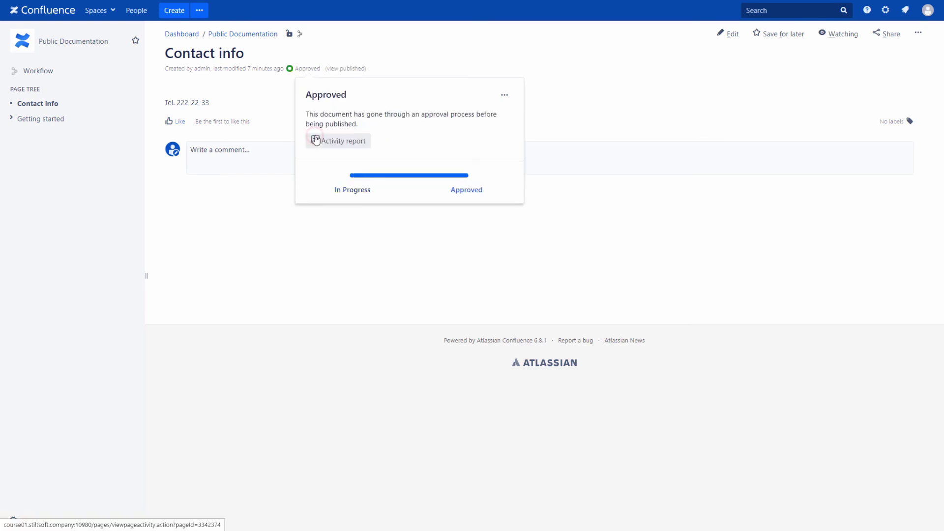
click(927, 10)
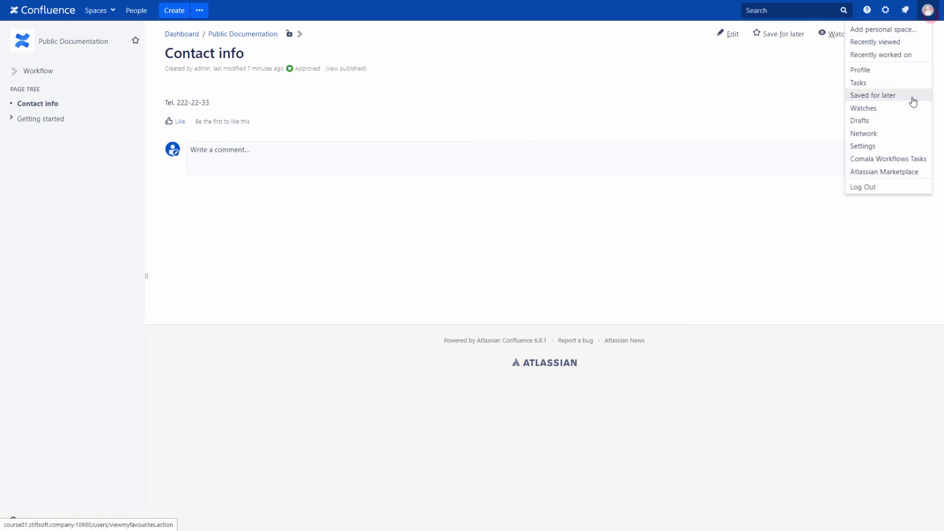
click(888, 186)
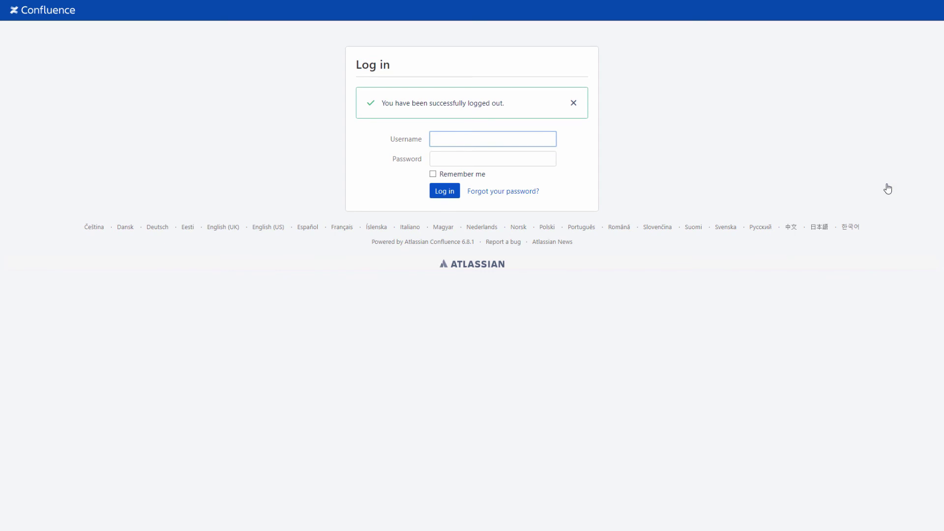
Step: Sign back in with the saved username and password, then reopen the Contact info page
click(469, 154)
click(465, 164)
text(•)
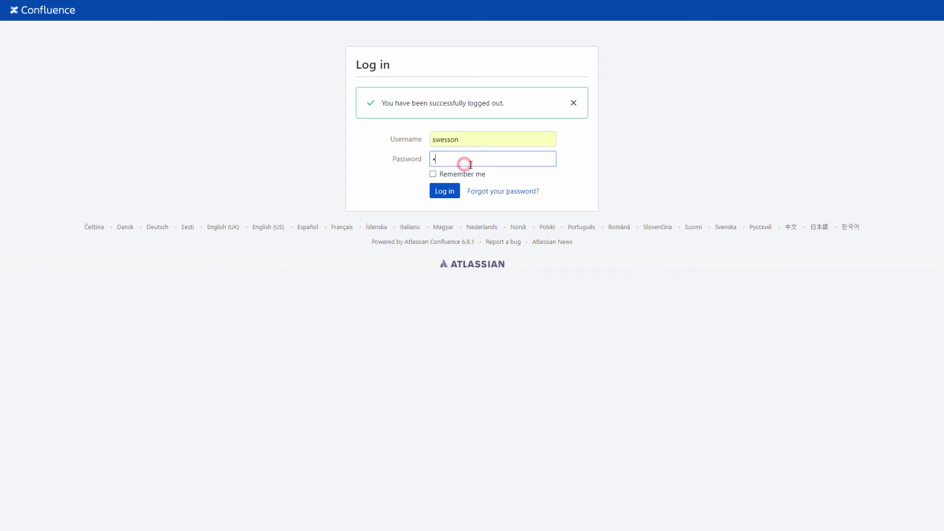
text(••••••)
click(446, 191)
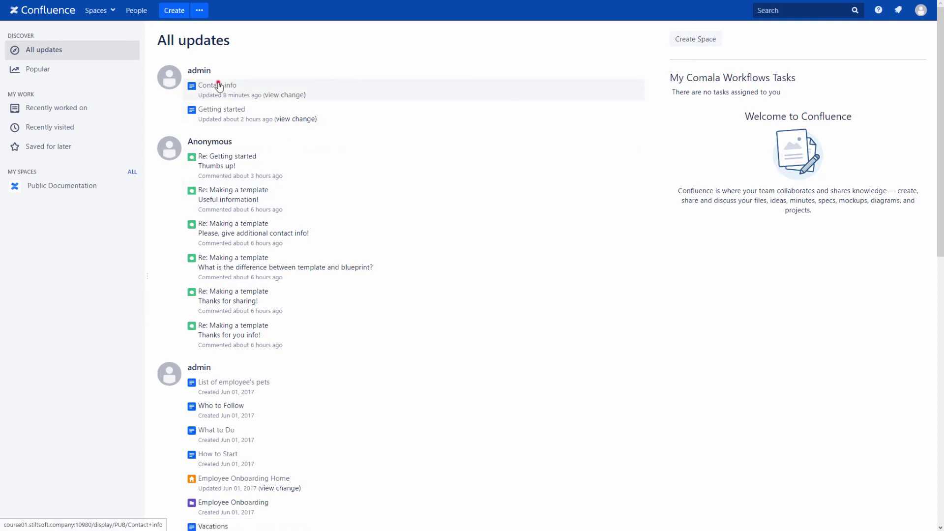
click(219, 86)
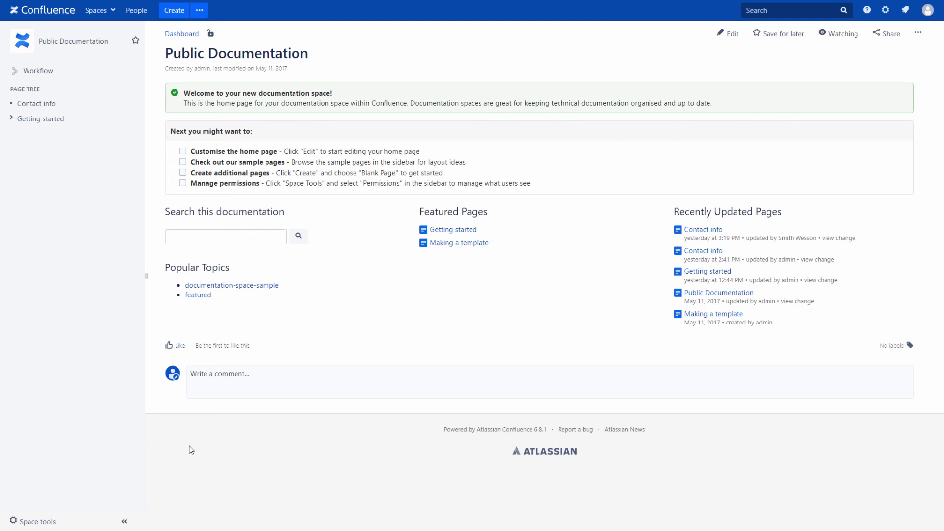
Step: Add the Simple approval workflow to the Public Documentation space via Space tools > Comala Workflows
click(45, 520)
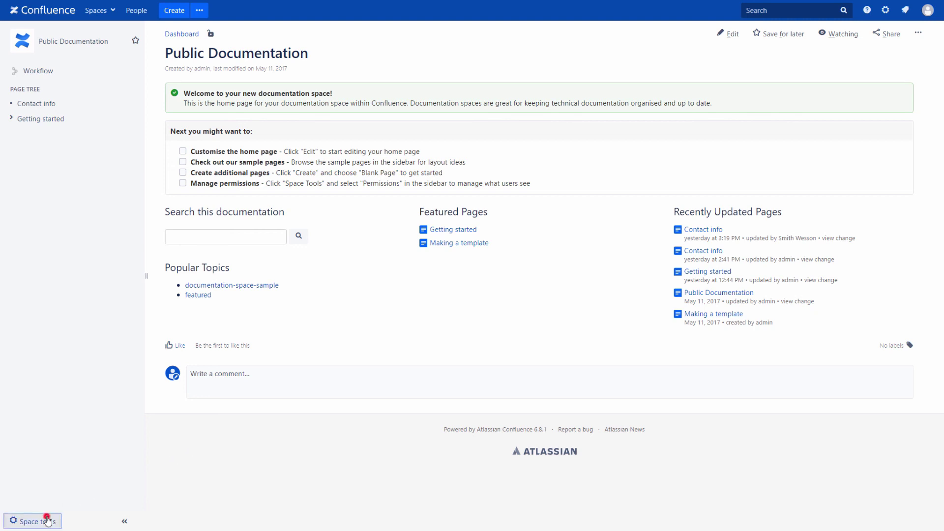
click(47, 478)
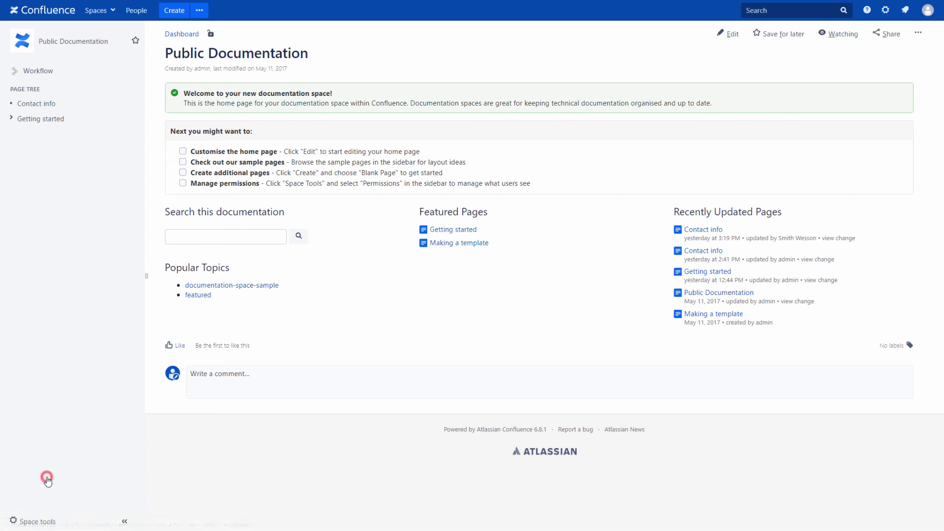
click(178, 208)
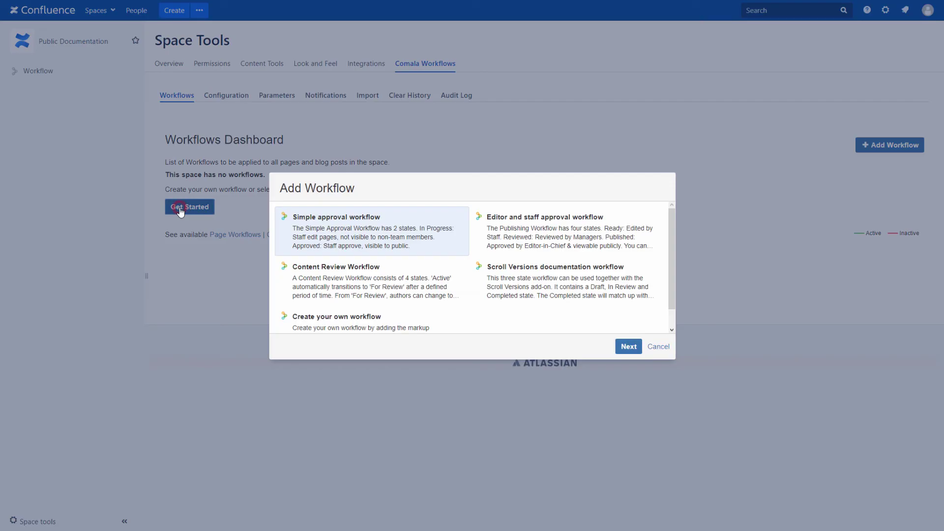
click(626, 346)
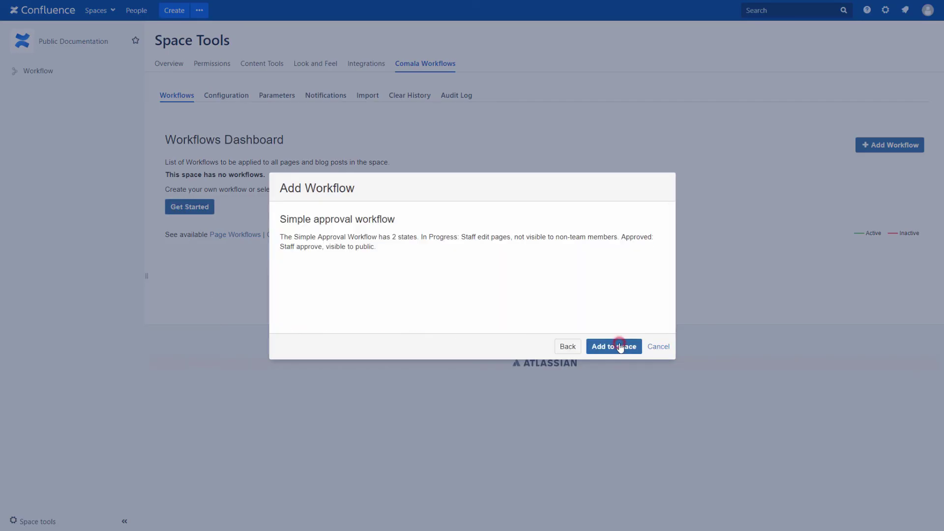
click(618, 350)
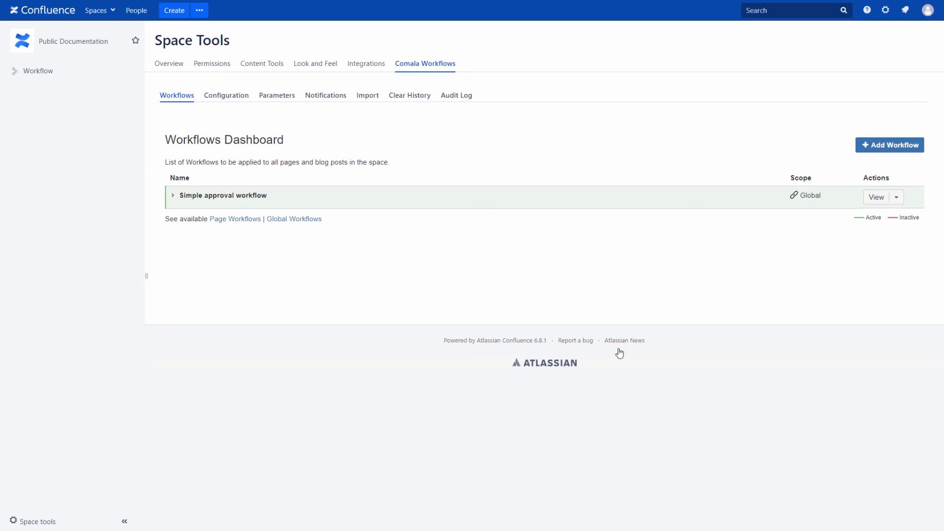